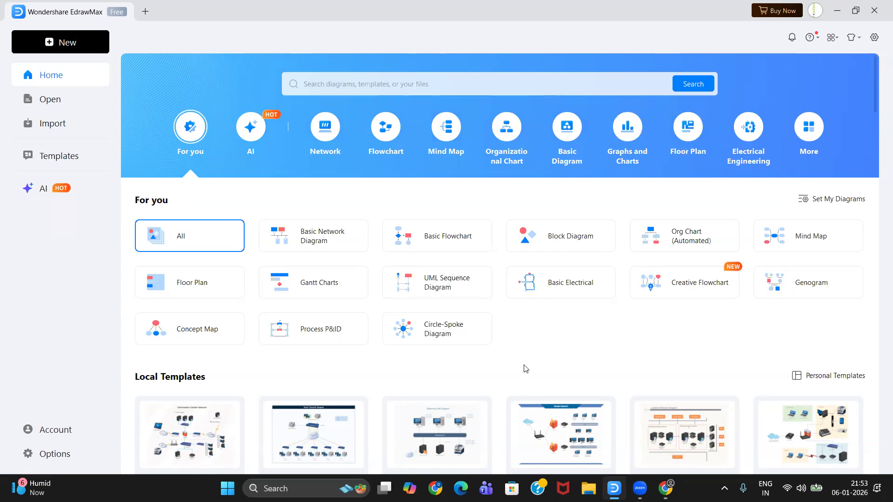
- Look through the local diagram templates on the home page
{"action": "scroll", "coordinate": [524, 367], "scroll_direction": "down", "scroll_amount": 3}
{"action": "scroll", "coordinate": [523, 365], "scroll_direction": "down", "scroll_amount": 3}
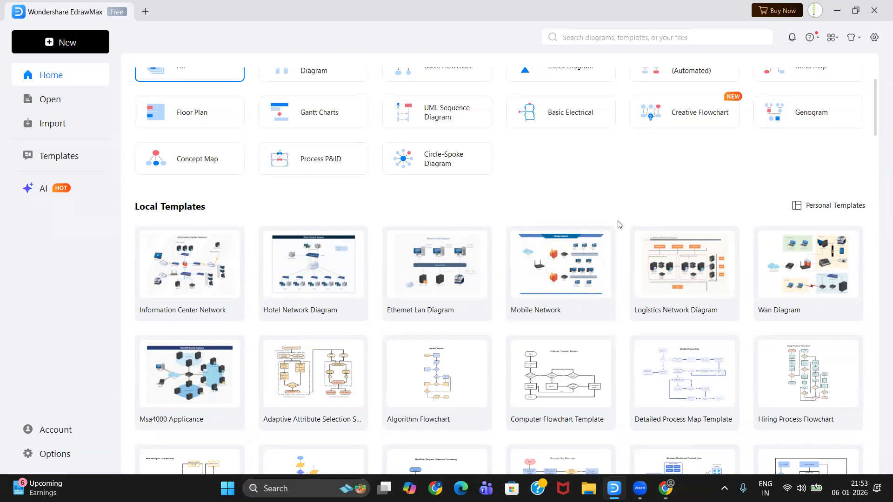
{"action": "scroll", "coordinate": [618, 224], "scroll_direction": "down", "scroll_amount": 2}
{"action": "scroll", "coordinate": [620, 224], "scroll_direction": "down", "scroll_amount": 1}
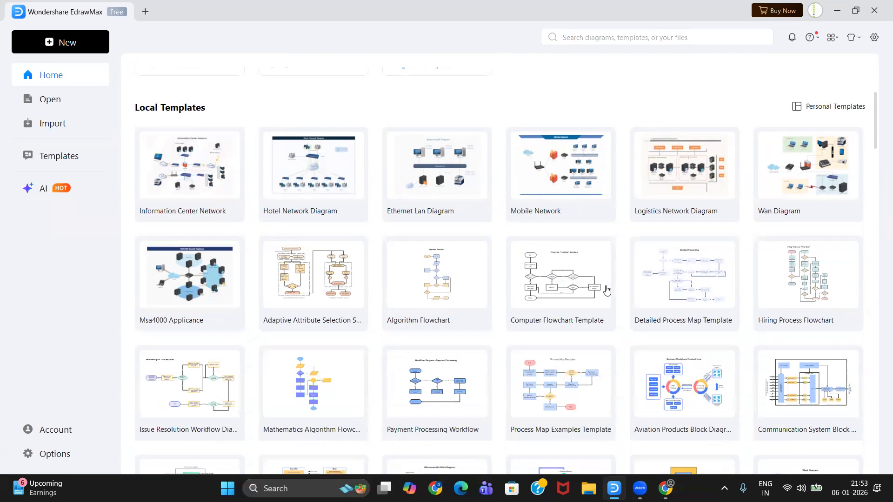
{"action": "scroll", "coordinate": [607, 288], "scroll_direction": "down", "scroll_amount": 2}
{"action": "scroll", "coordinate": [606, 290], "scroll_direction": "up", "scroll_amount": 9}
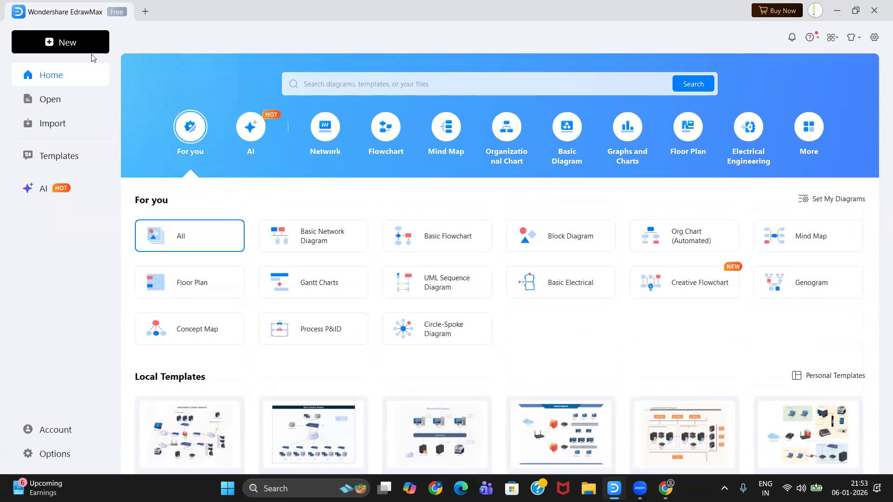
- Create a new Basic Flowchart drawing and label its terminator shape "start"
{"action": "mouse_move", "coordinate": [87, 52]}
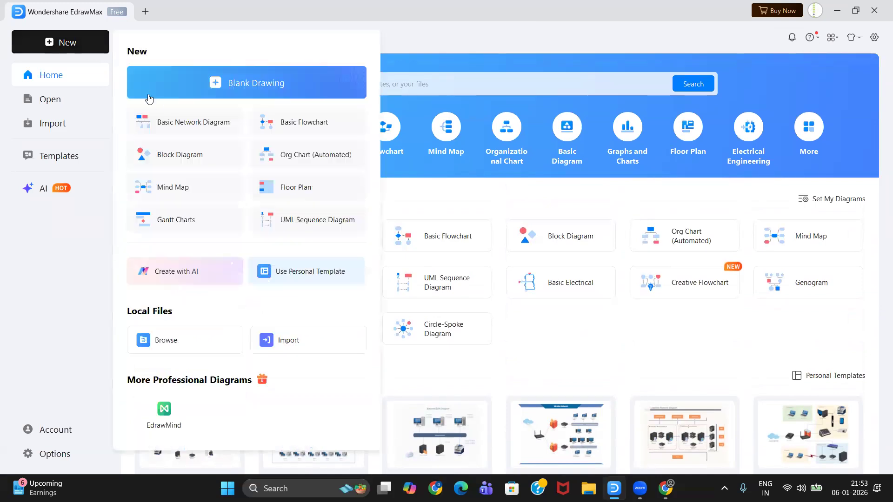
{"action": "left_click", "coordinate": [293, 128]}
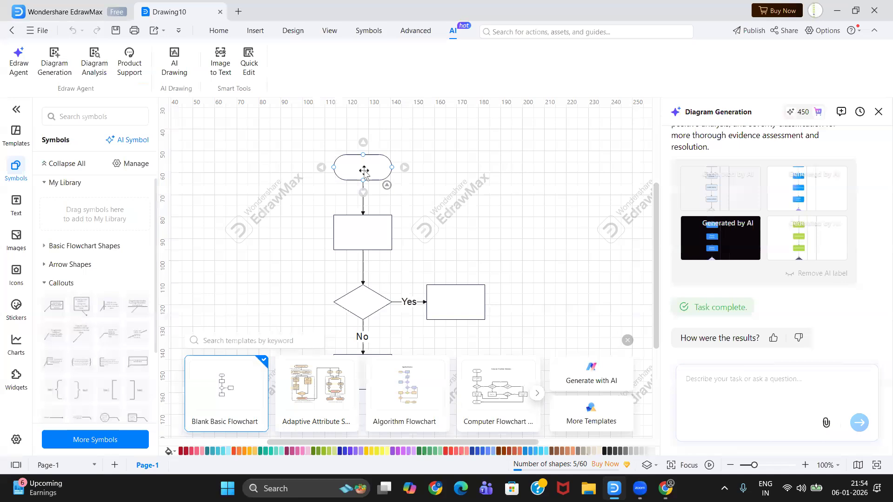
{"action": "double_click", "coordinate": [364, 171]}
{"action": "type", "text": "s"}
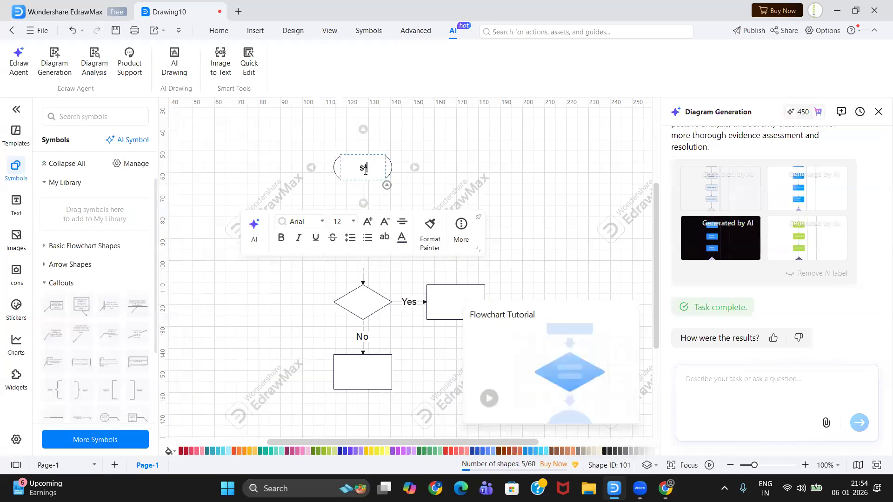
{"action": "type", "text": "tart"}
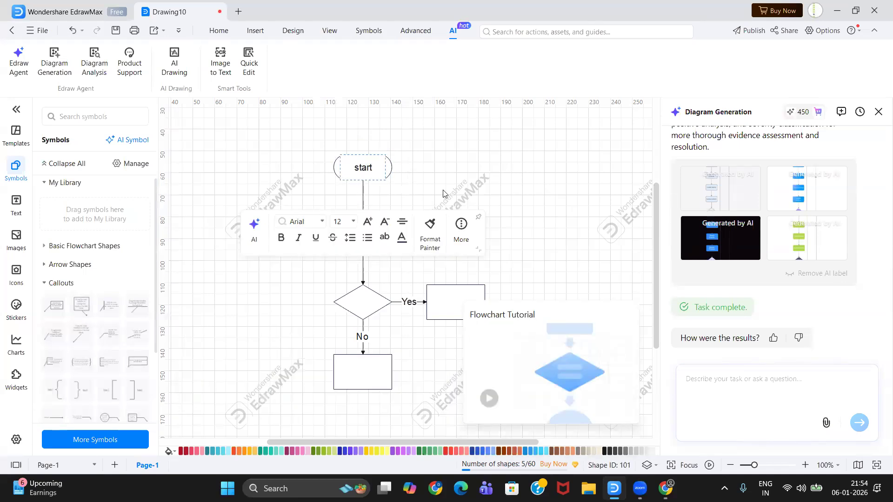
- Duplicate the empty process box beneath the start shape and place the copy below the lowest box of the flowchart
{"action": "left_click", "coordinate": [363, 203]}
{"action": "left_click", "coordinate": [364, 223]}
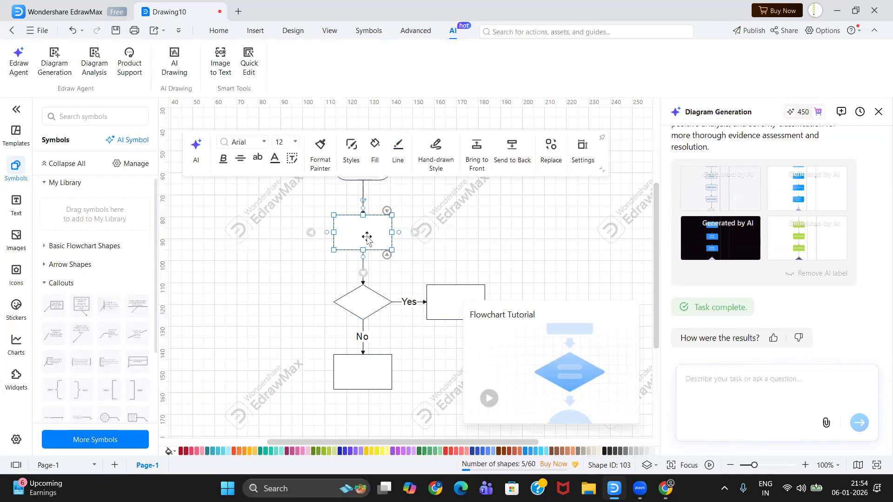
{"action": "key", "text": "ctrl+v"}
{"action": "left_click_drag", "start_coordinate": [374, 253], "coordinate": [351, 434]}
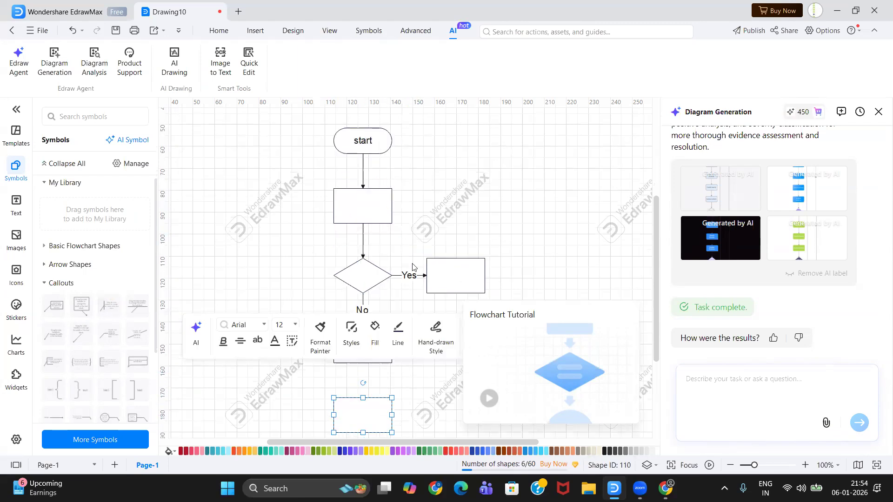
{"action": "left_click", "coordinate": [506, 213]}
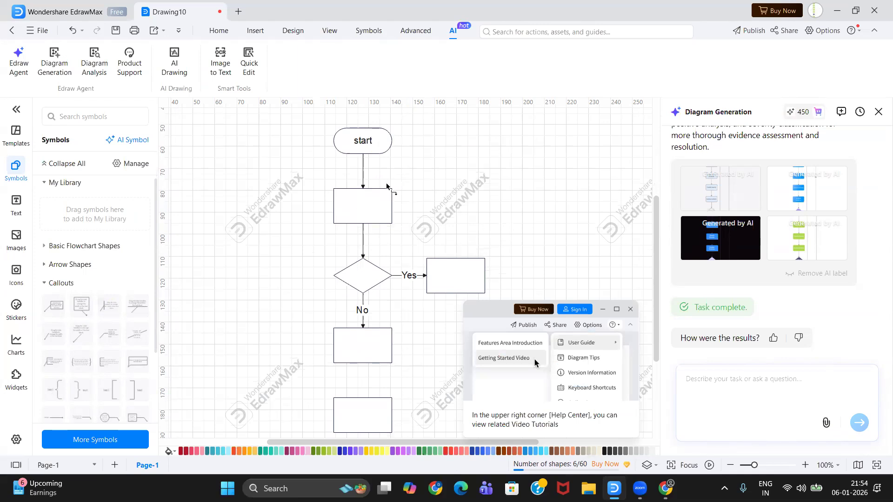
- Check the diagram types on the home page and return to the Drawing10 flowchart
{"action": "left_click", "coordinate": [70, 12]}
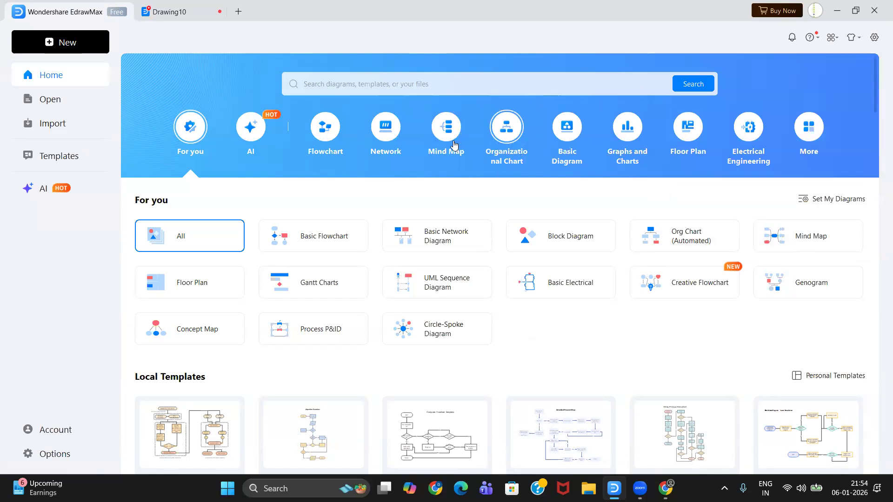
{"action": "left_click", "coordinate": [177, 20]}
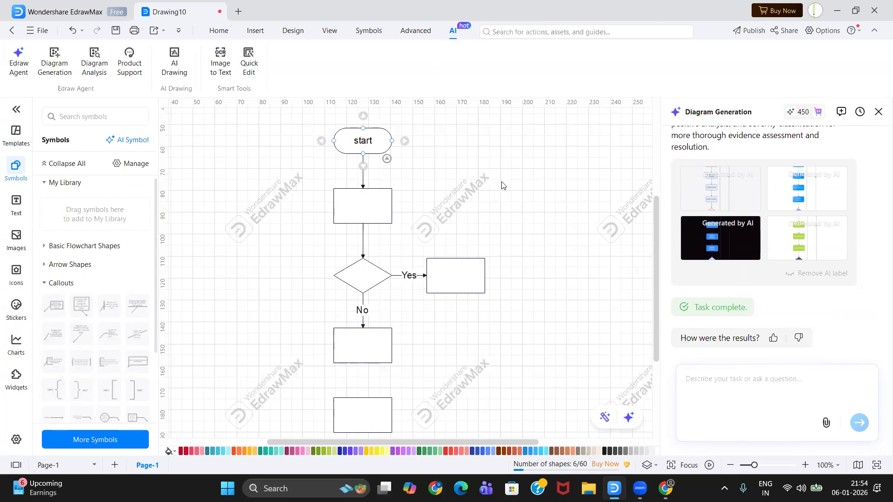
- Generate an AI diagram from the prompt "incident handlinding process whenever any cybersecurity incident is rported through SIEM/SOC"
{"action": "left_click", "coordinate": [726, 374]}
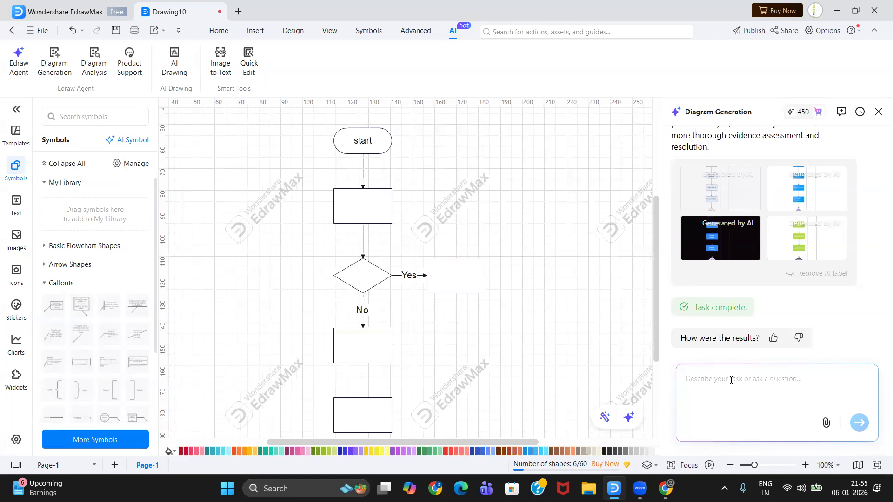
{"action": "type", "text": "inc"}
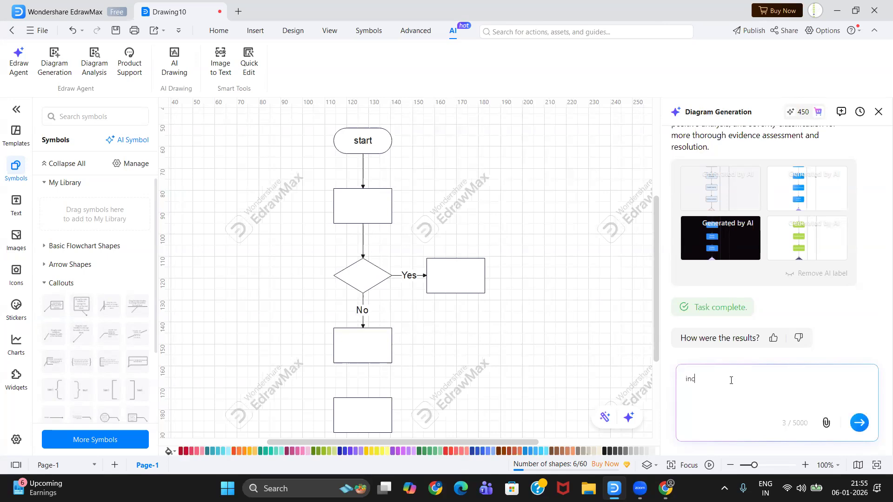
{"action": "type", "text": "ident process of"}
{"action": "key", "text": "BackSpace"}
{"action": "key", "text": "BackSpace"}
{"action": "key", "text": "BackSpace"}
{"action": "key", "text": "BackSpace"}
{"action": "key", "text": "BackSpace"}
{"action": "key", "text": "BackSpace"}
{"action": "key", "text": "BackSpace"}
{"action": "key", "text": "BackSpace"}
{"action": "type", "text": "jhandlinding process wh"}
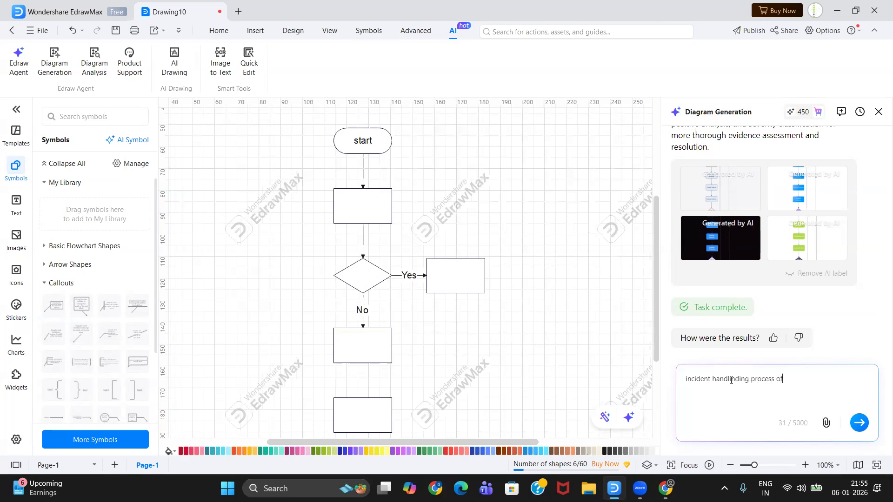
{"action": "type", "text": "env"}
{"action": "type", "text": "ver any c"}
{"action": "type", "text": "ybersecurity"}
{"action": "type", "text": " incident "}
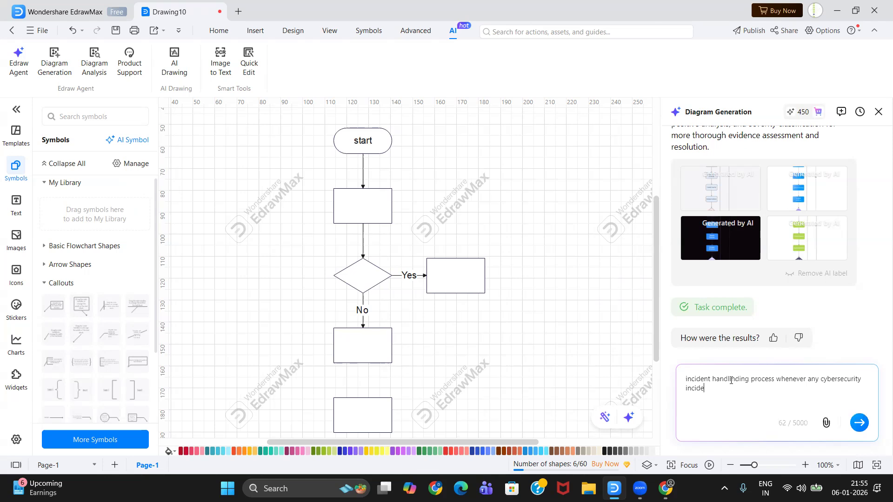
{"action": "type", "text": "is rported through"}
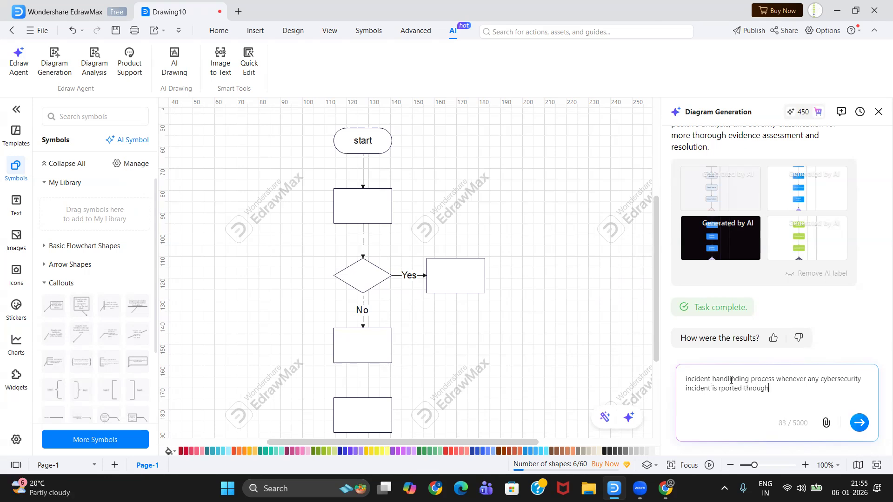
{"action": "type", "text": " SIEK"}
{"action": "type", "text": "N"}
{"action": "key", "text": "BackSpace"}
{"action": "type", "text": "M"}
{"action": "type", "text": "/SOC"}
{"action": "left_click", "coordinate": [852, 420]}
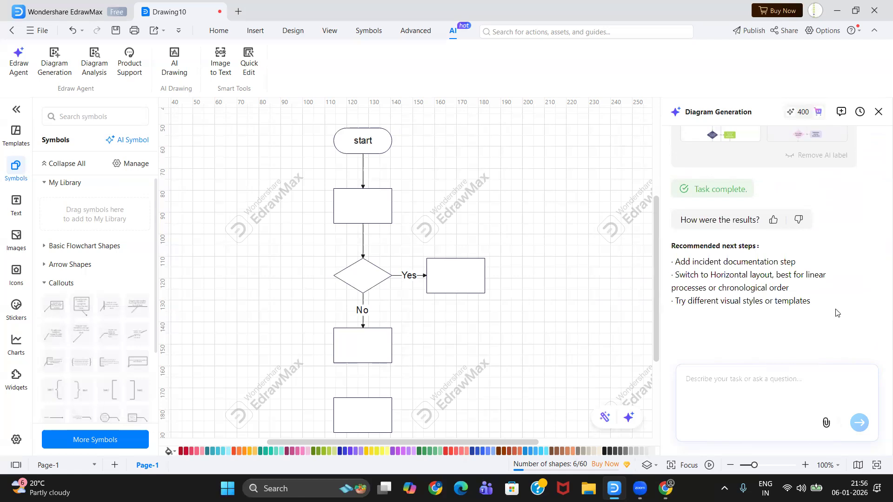
- Insert the generated flowchart variant with green process boxes on a white background into a drawing
{"action": "scroll", "coordinate": [837, 312], "scroll_direction": "up", "scroll_amount": 3}
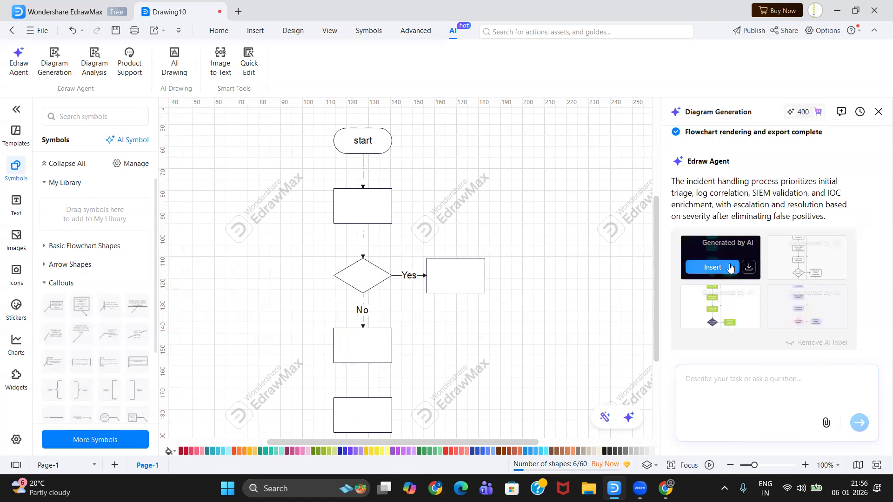
{"action": "mouse_move", "coordinate": [721, 317]}
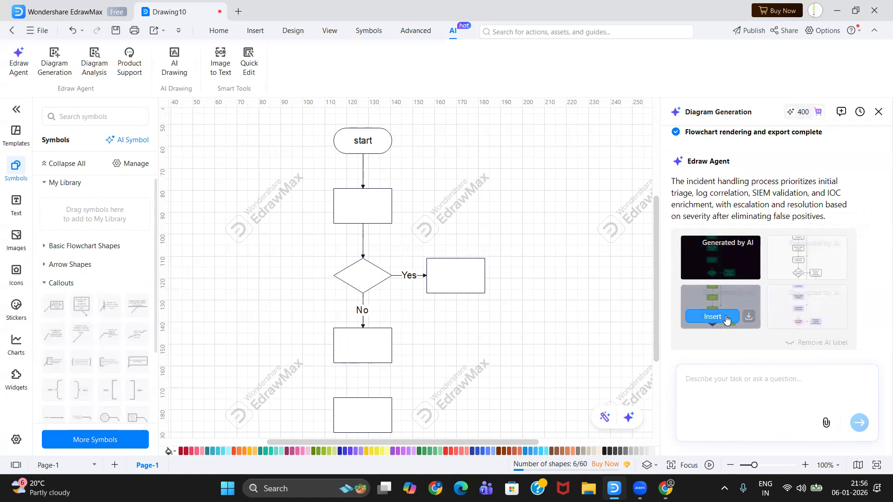
{"action": "left_click", "coordinate": [715, 321]}
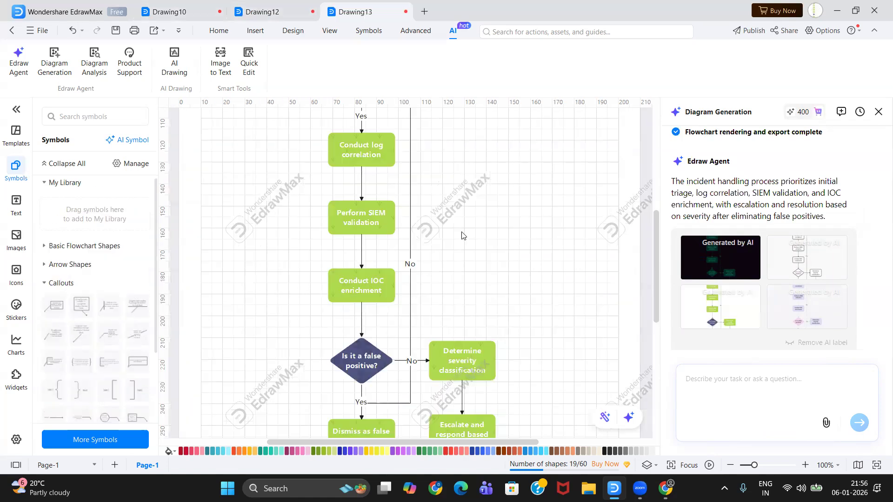
- Review the inserted incident handling flowchart down to its symbols legend, and open the "Perform initial triage" label for editing
{"action": "scroll", "coordinate": [462, 235], "scroll_direction": "up", "scroll_amount": 4}
{"action": "scroll", "coordinate": [462, 235], "scroll_direction": "down", "scroll_amount": 3}
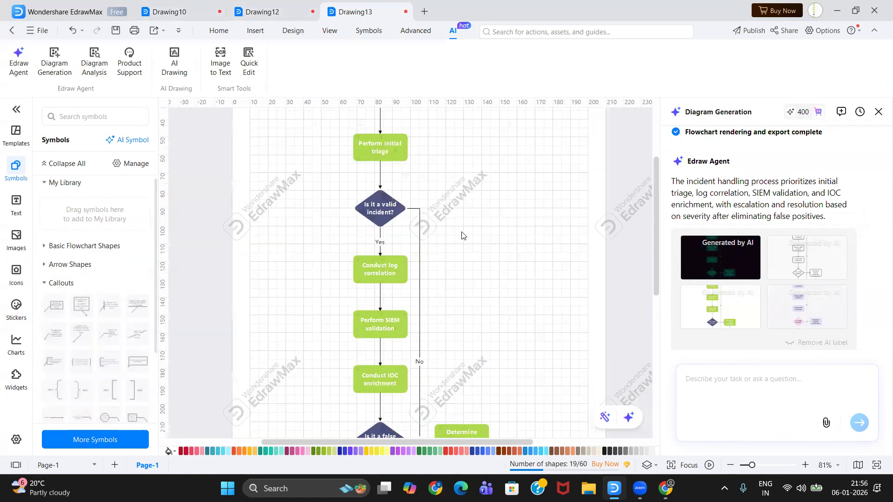
{"action": "scroll", "coordinate": [462, 235], "scroll_direction": "up", "scroll_amount": 4}
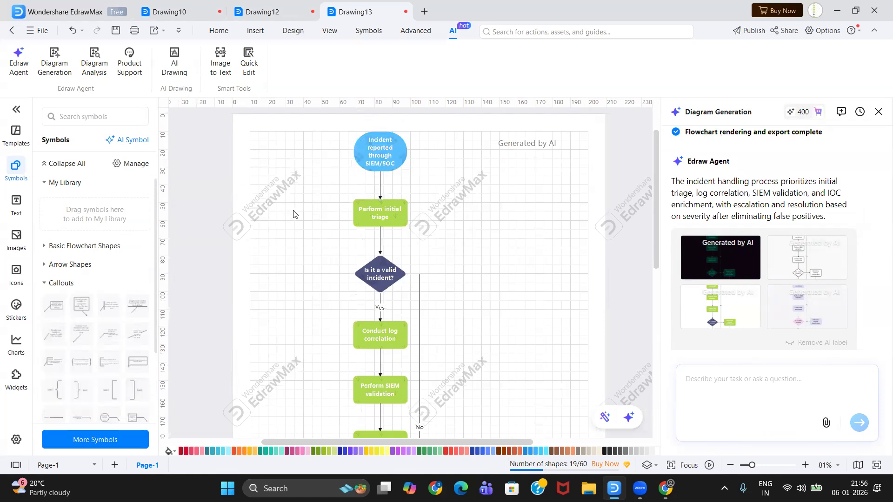
{"action": "left_click", "coordinate": [358, 136]}
{"action": "scroll", "coordinate": [370, 226], "scroll_direction": "down", "scroll_amount": 5}
{"action": "scroll", "coordinate": [370, 226], "scroll_direction": "down", "scroll_amount": 3}
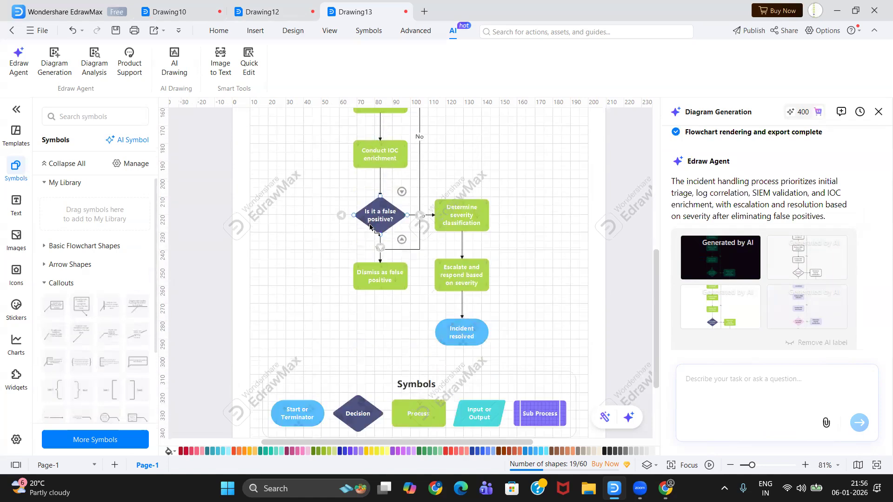
{"action": "scroll", "coordinate": [370, 228], "scroll_direction": "up", "scroll_amount": 6}
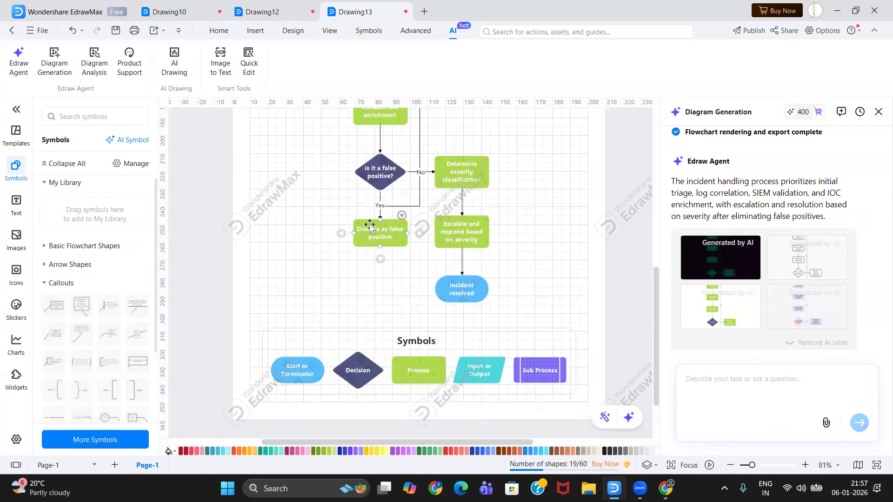
{"action": "scroll", "coordinate": [371, 228], "scroll_direction": "up", "scroll_amount": 3}
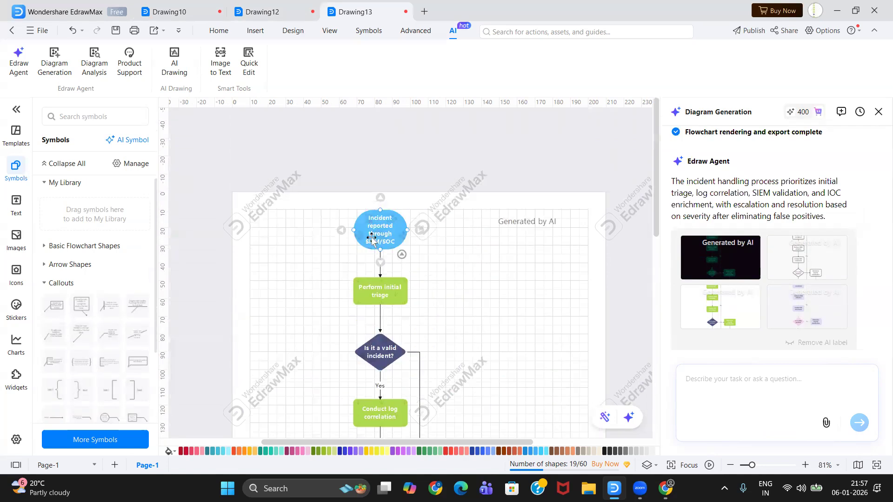
{"action": "scroll", "coordinate": [373, 240], "scroll_direction": "down", "scroll_amount": 1}
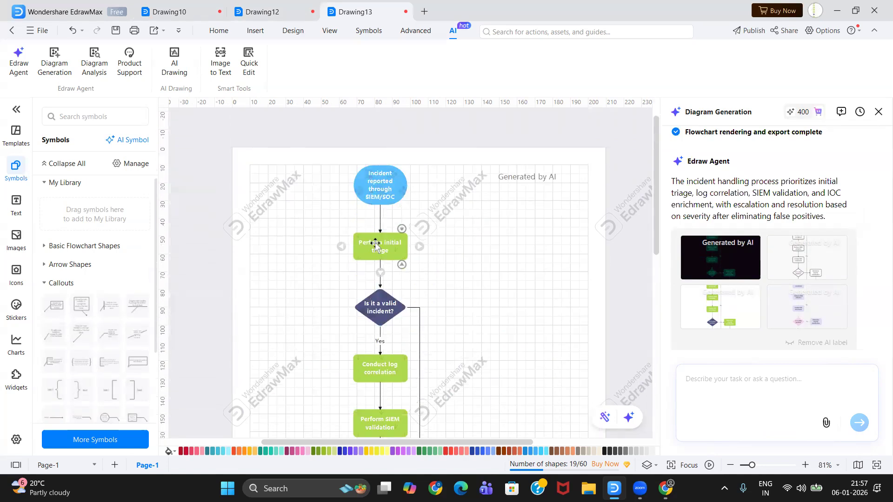
{"action": "double_click", "coordinate": [375, 245]}
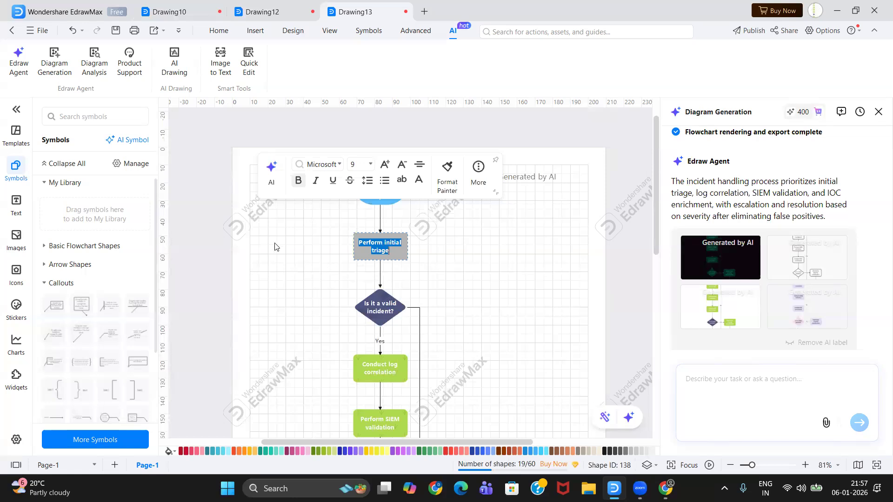
- Copy the Process symbol from the legend and place the copy below the "Dismiss as false positive" box
{"action": "scroll", "coordinate": [428, 254], "scroll_direction": "down", "scroll_amount": 5}
{"action": "scroll", "coordinate": [428, 254], "scroll_direction": "down", "scroll_amount": 3}
{"action": "left_click", "coordinate": [428, 282]}
{"action": "left_click", "coordinate": [429, 282]}
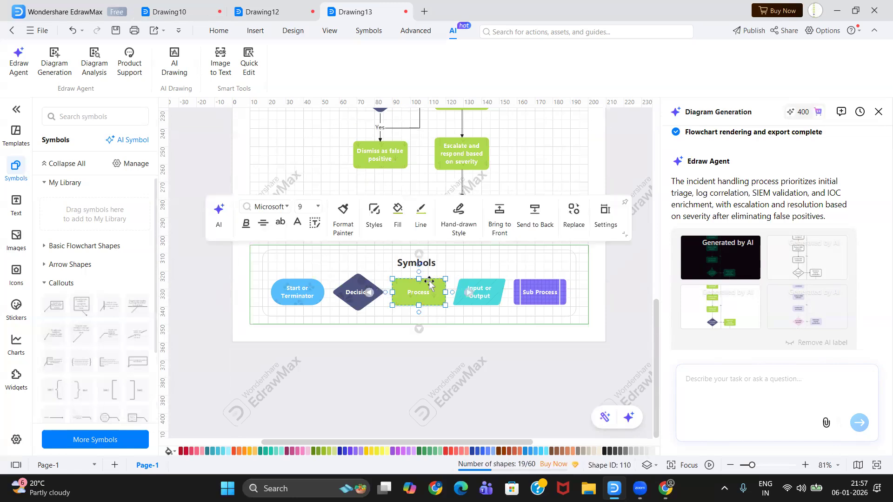
{"action": "key", "text": "ctrl+v"}
{"action": "left_click_drag", "start_coordinate": [441, 308], "coordinate": [387, 196]}
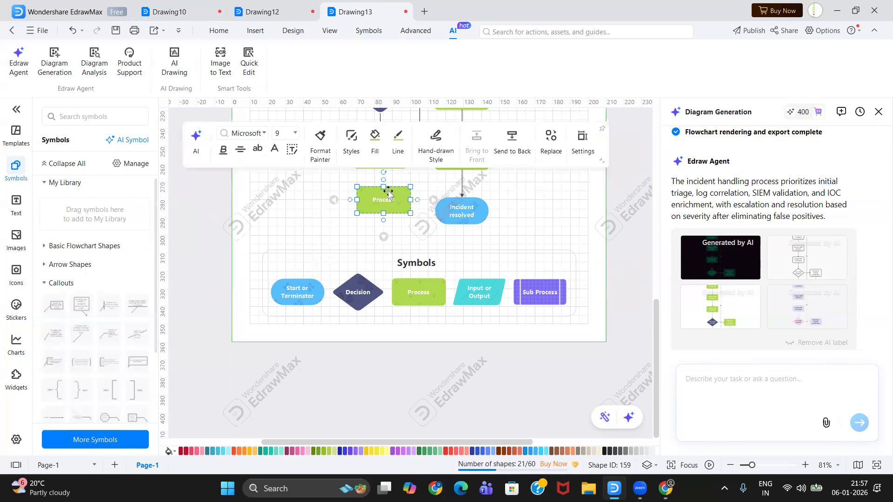
{"action": "left_click", "coordinate": [514, 181]}
{"action": "scroll", "coordinate": [395, 198], "scroll_direction": "up", "scroll_amount": 5}
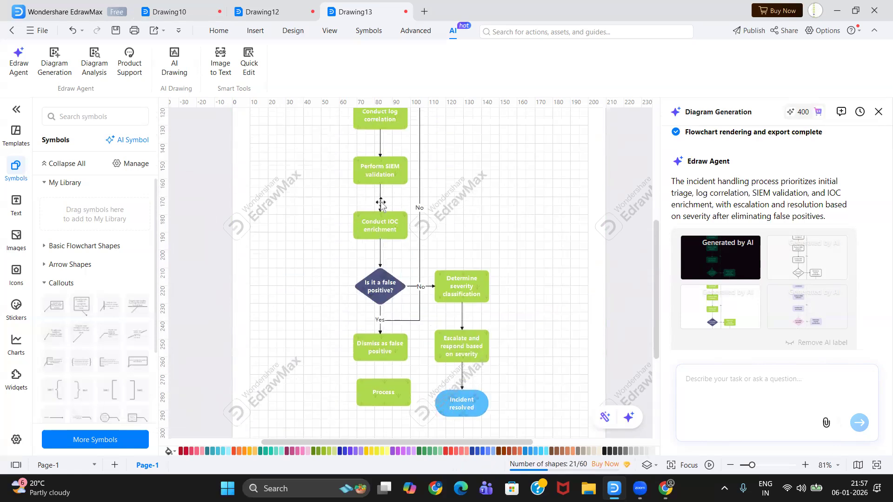
{"action": "scroll", "coordinate": [410, 205], "scroll_direction": "left", "scroll_amount": 2}
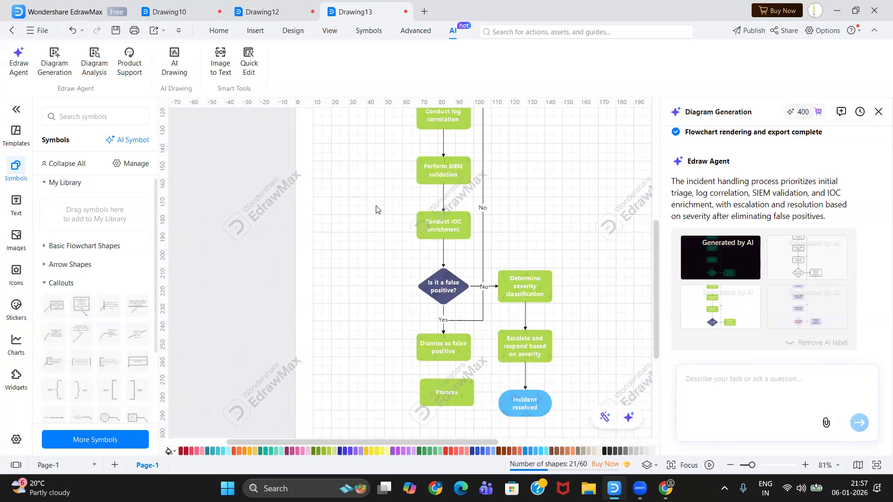
{"action": "scroll", "coordinate": [376, 206], "scroll_direction": "right", "scroll_amount": 3}
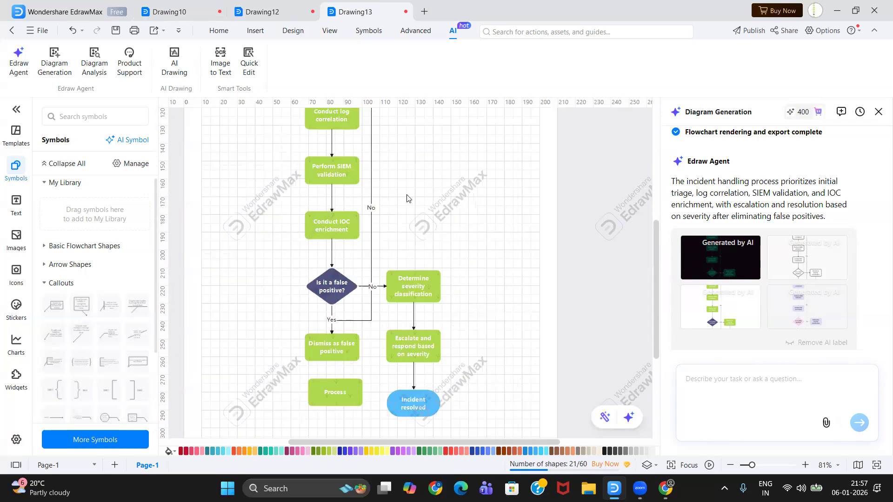